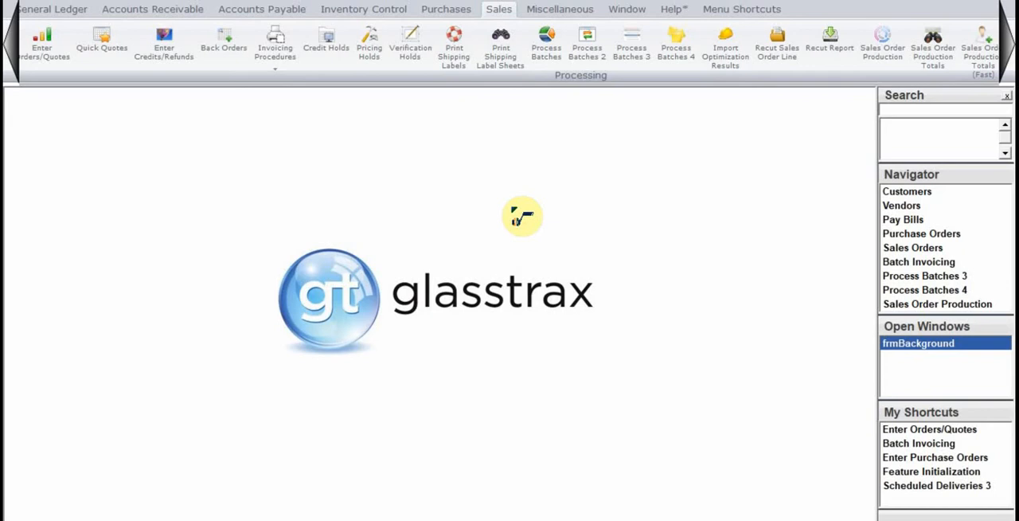
pyautogui.rightClick(478, 159)
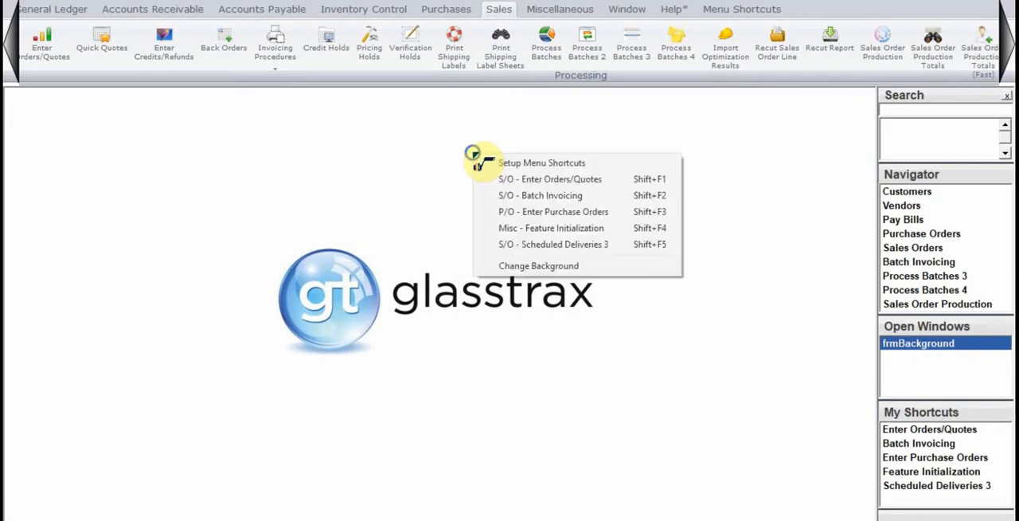
pyautogui.click(511, 164)
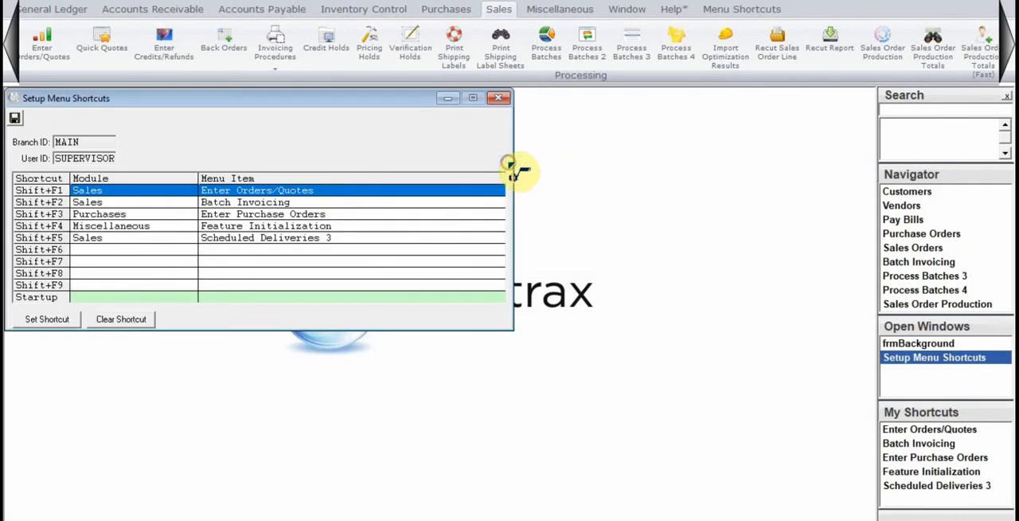
pyautogui.click(127, 250)
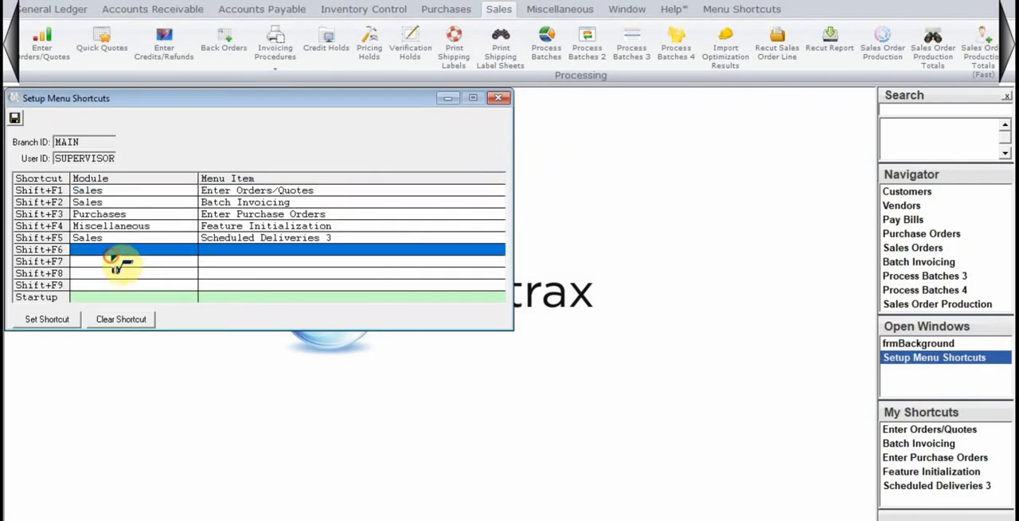
pyautogui.click(39, 319)
pyautogui.write('s')
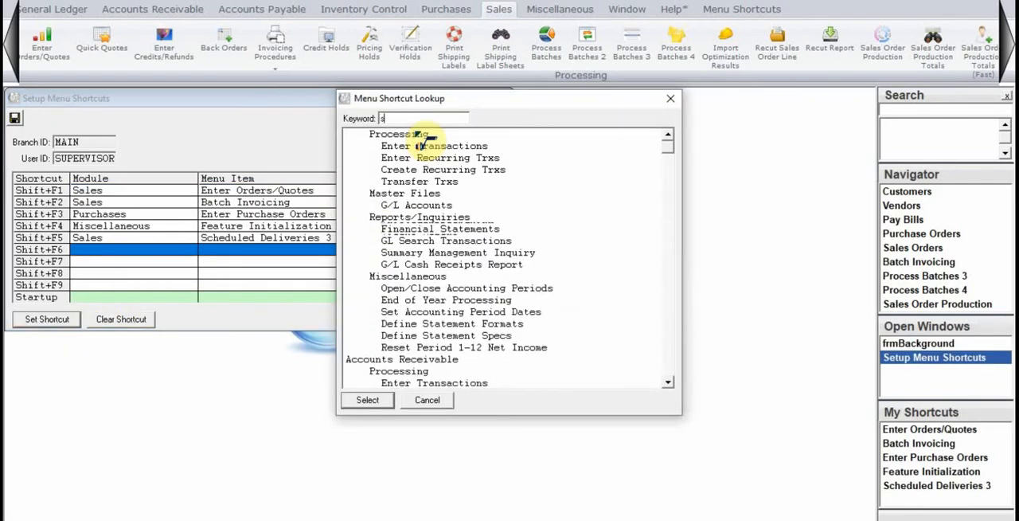
pyautogui.write('chedule')
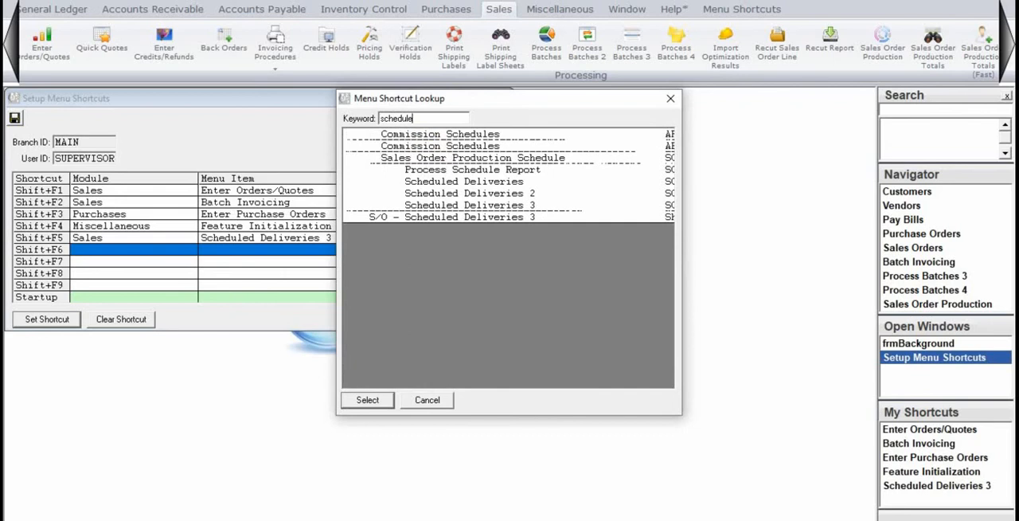
pyautogui.click(514, 206)
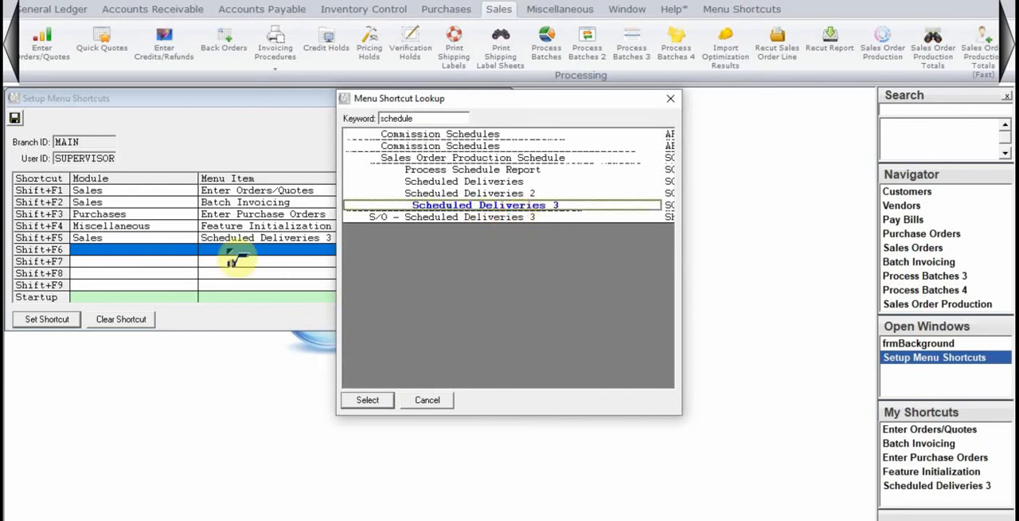
pyautogui.click(446, 400)
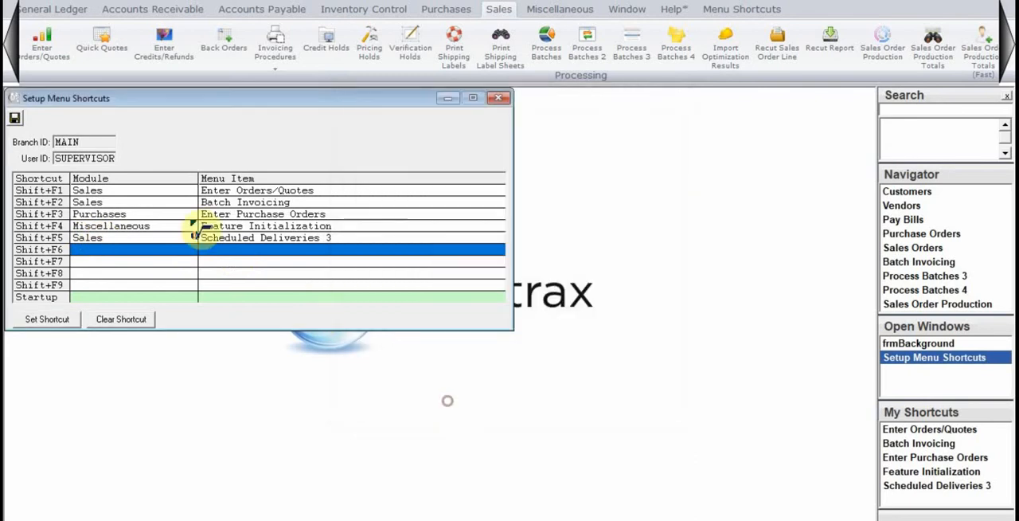
pyautogui.click(496, 99)
pyautogui.rightClick(461, 152)
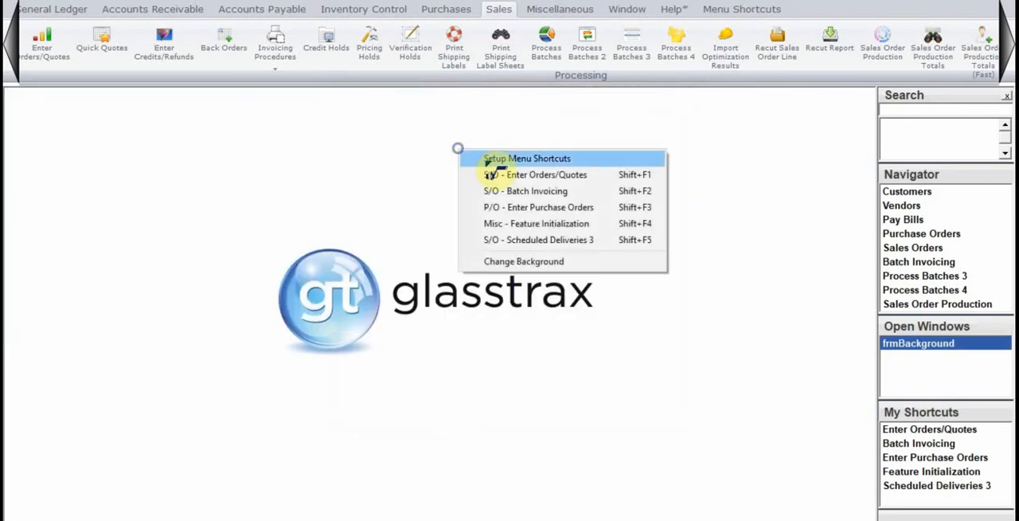
pyautogui.click(504, 116)
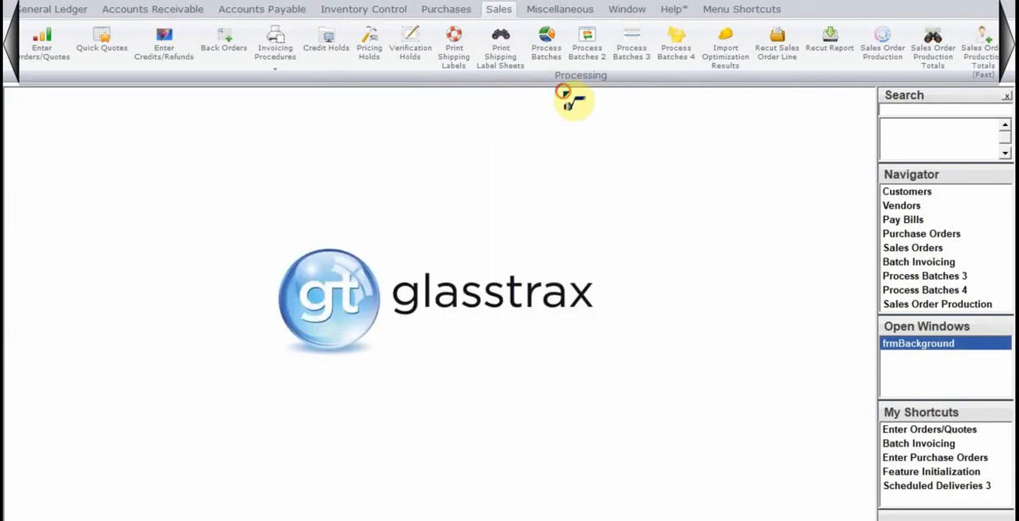
pyautogui.click(734, 11)
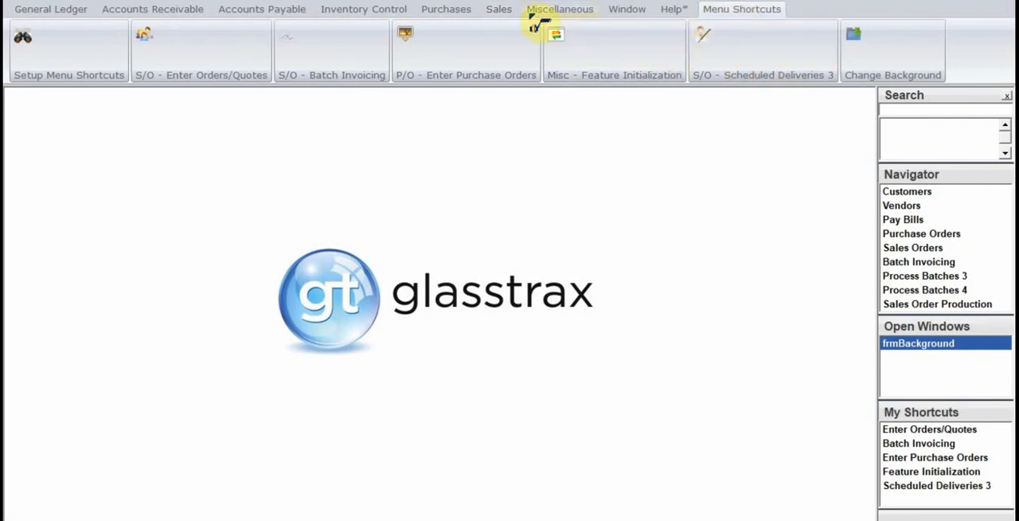
# Open the Scheduled Deliveries 3 report from the Sales module's sales order lists
pyautogui.click(502, 11)
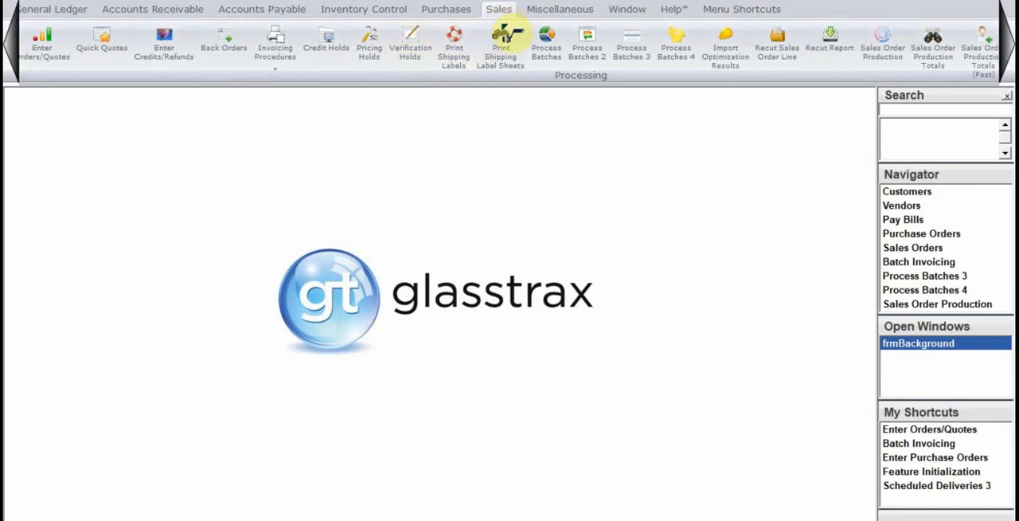
pyautogui.click(1007, 44)
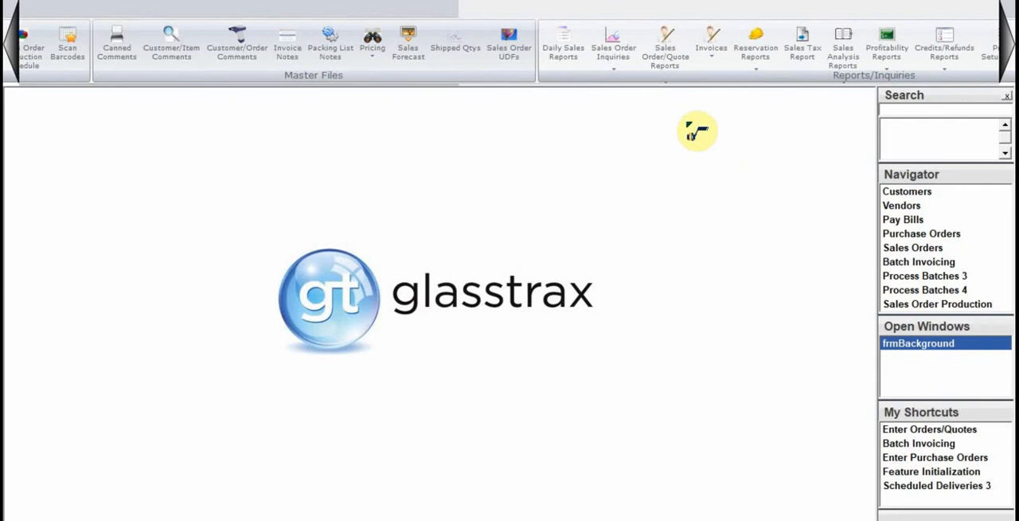
pyautogui.click(673, 70)
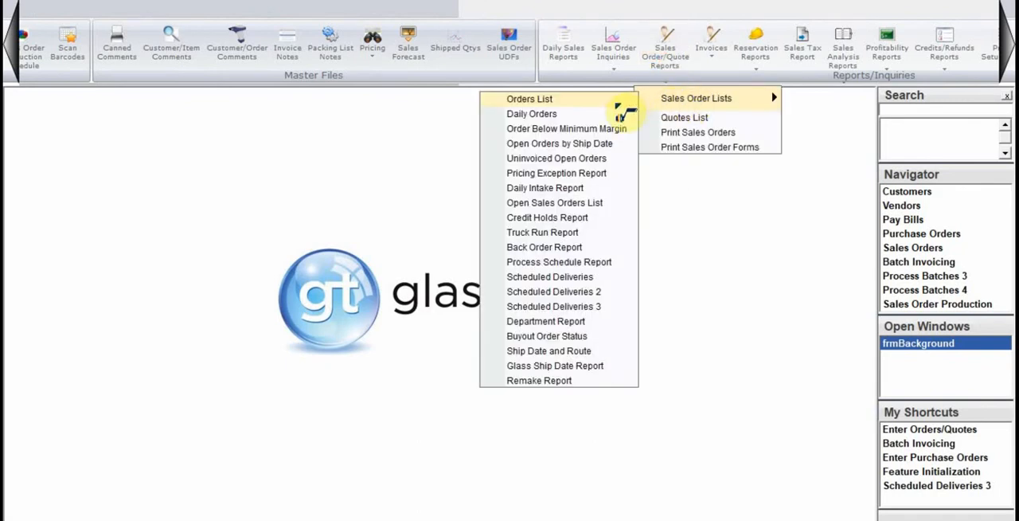
pyautogui.click(601, 309)
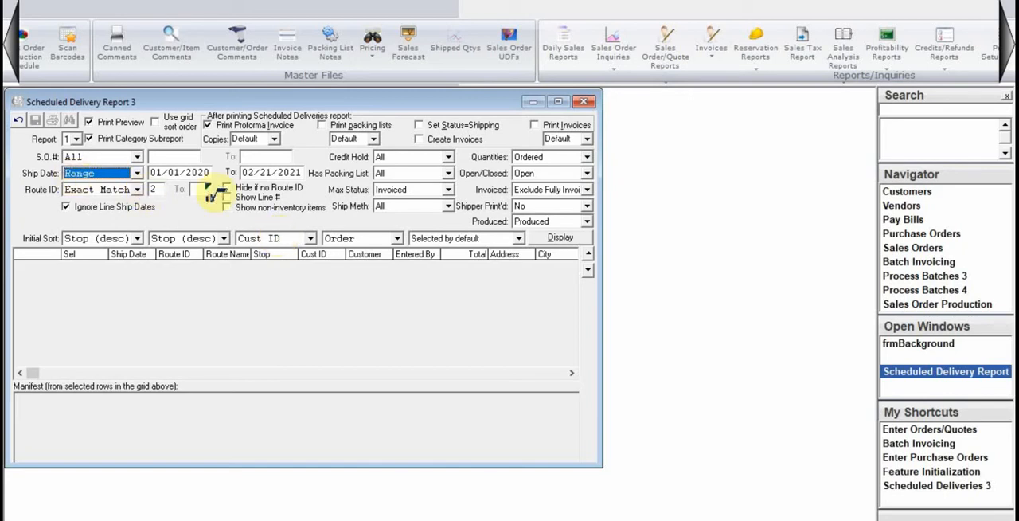
# Filter the delivery report to route ID 2, maximum status Received, and invoicing option Exclude Fully Invoiced
pyautogui.click(153, 190)
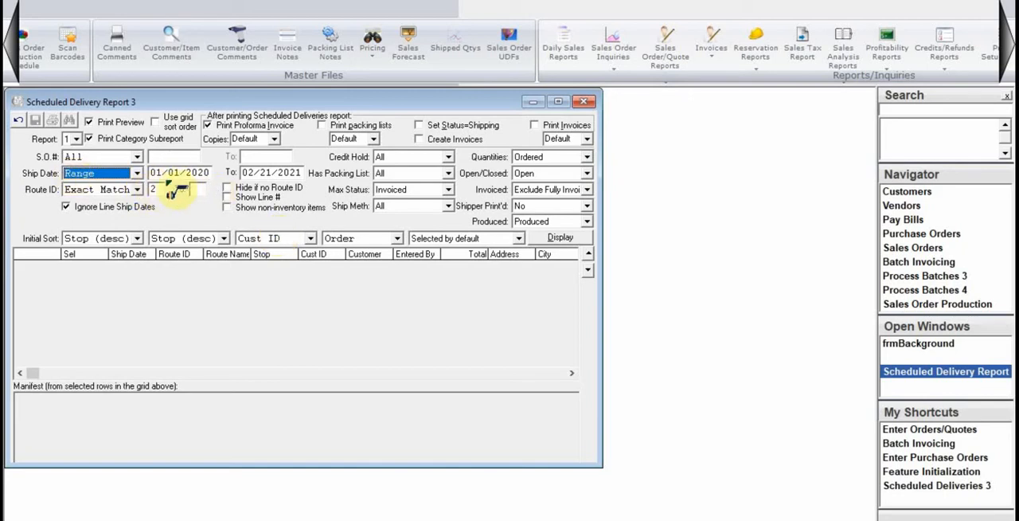
pyautogui.write('2')
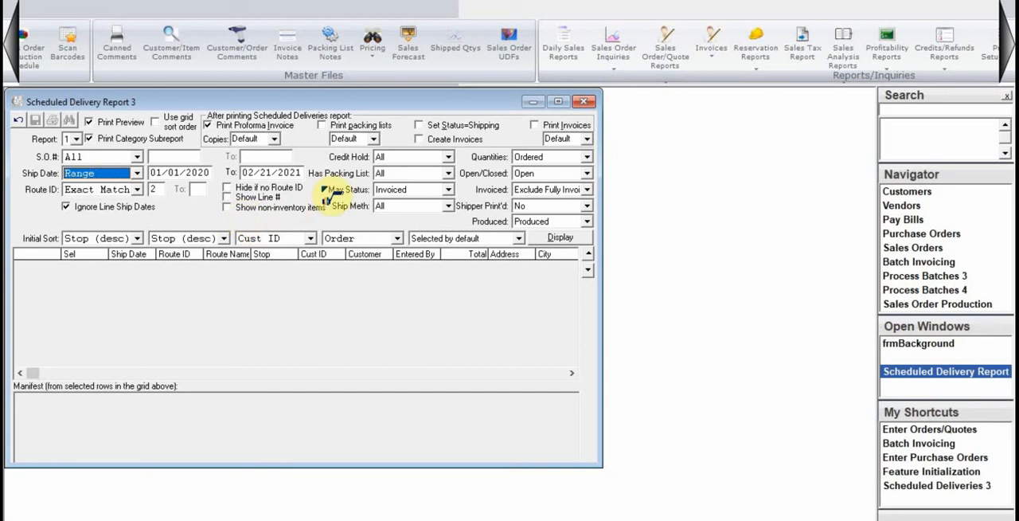
pyautogui.click(446, 190)
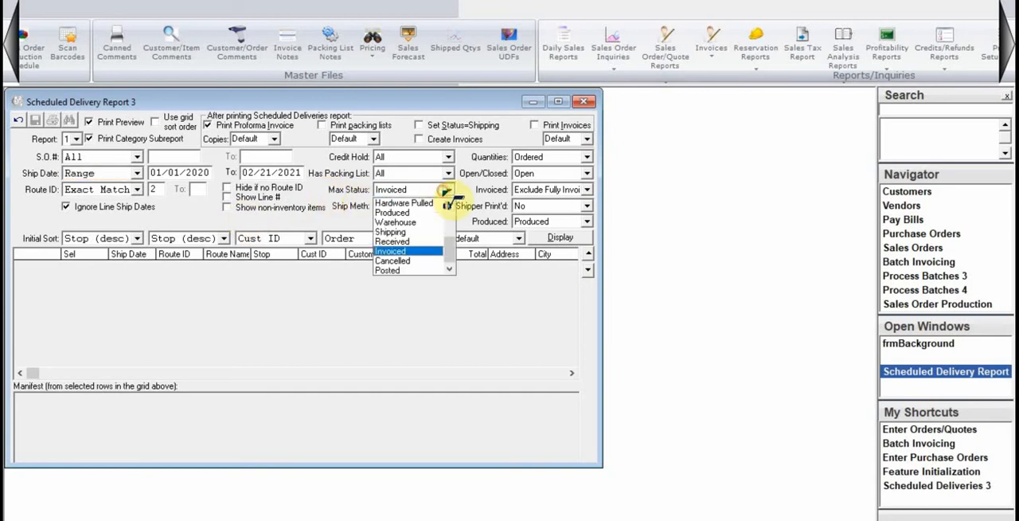
pyautogui.click(411, 241)
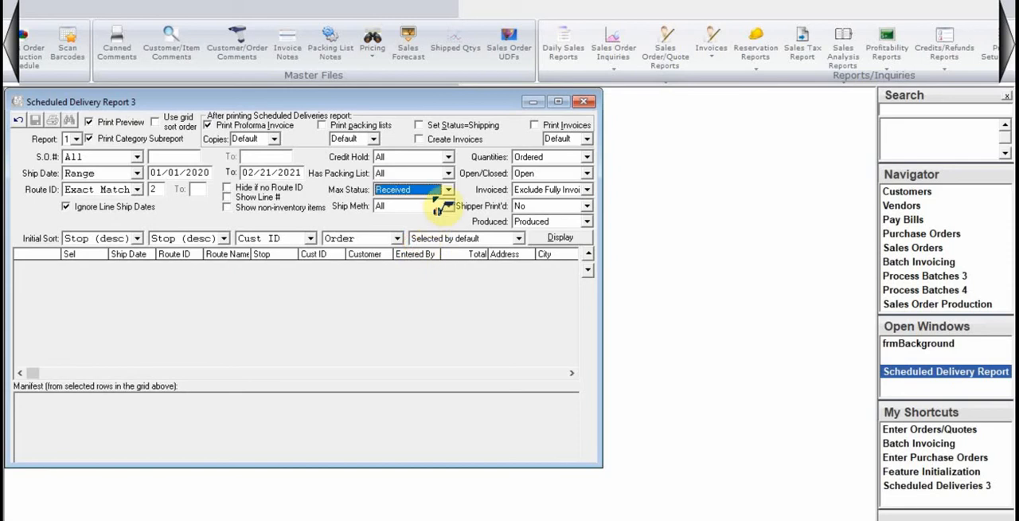
pyautogui.click(574, 192)
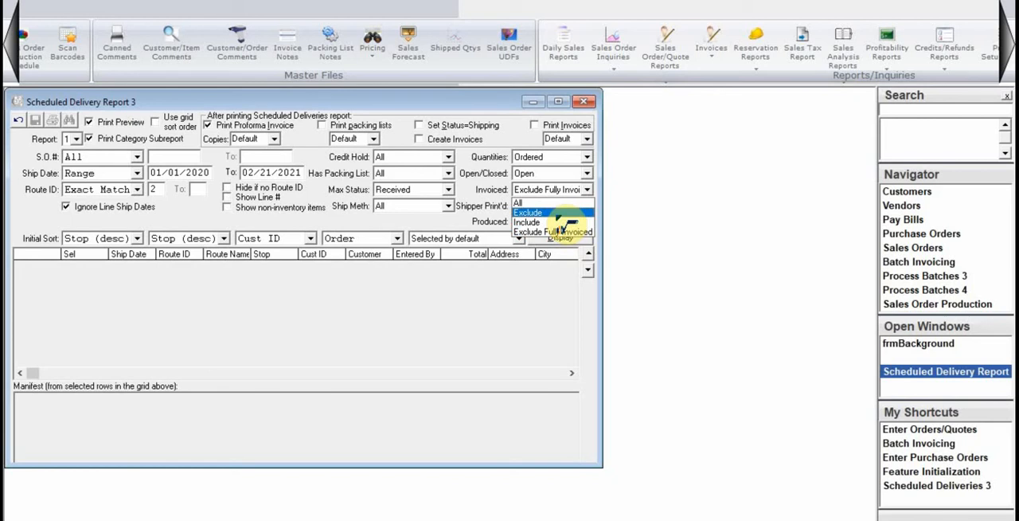
pyautogui.click(560, 230)
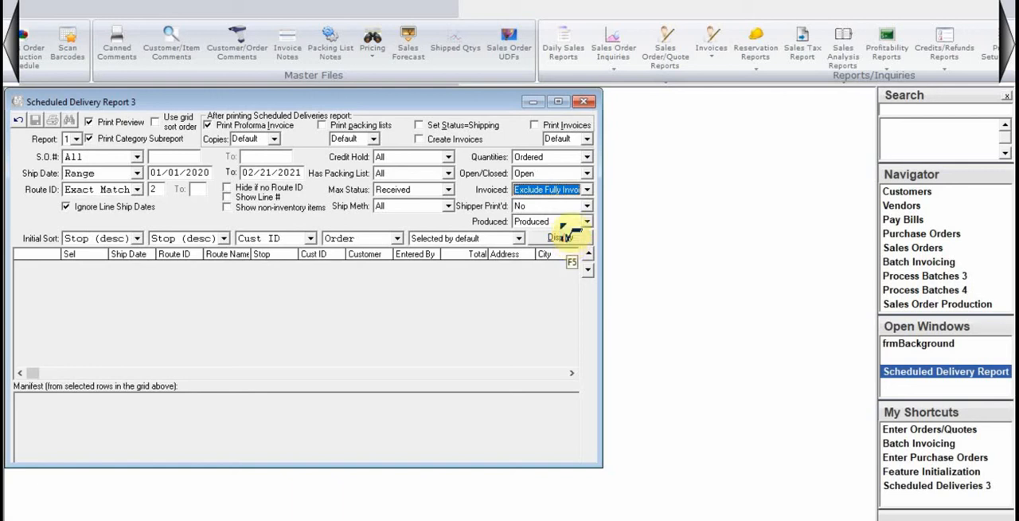
# Set the quantities to Ordered and the production filter to Produced, and display the matching deliveries
pyautogui.click(552, 157)
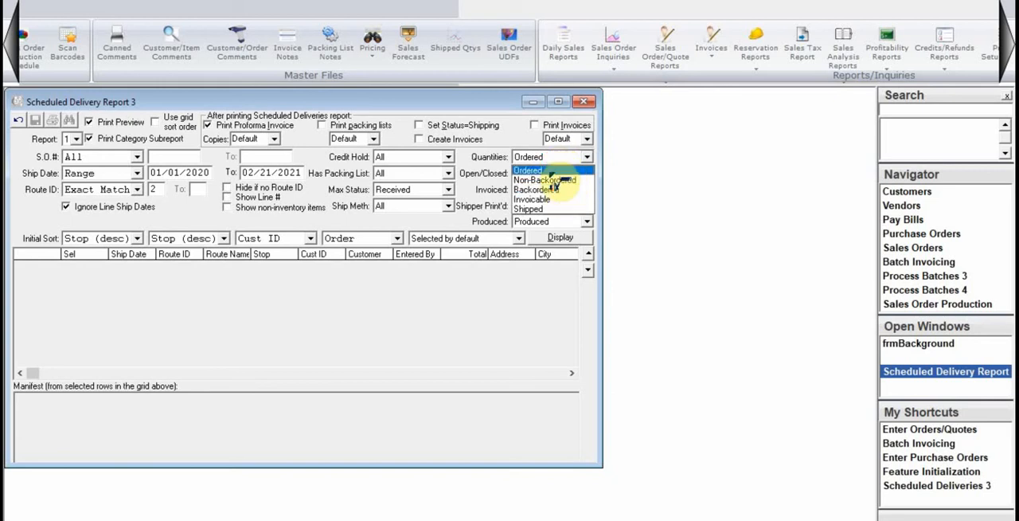
pyautogui.click(532, 171)
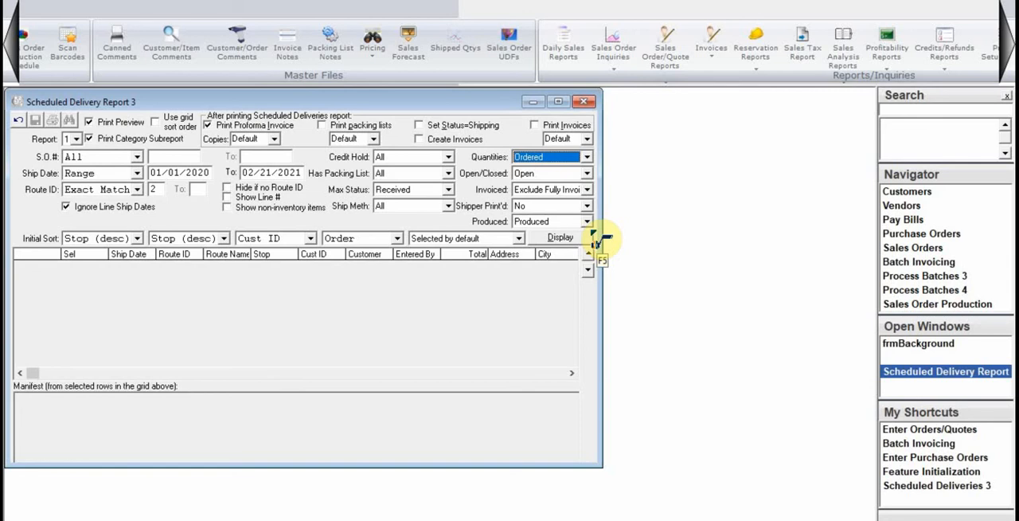
pyautogui.click(562, 221)
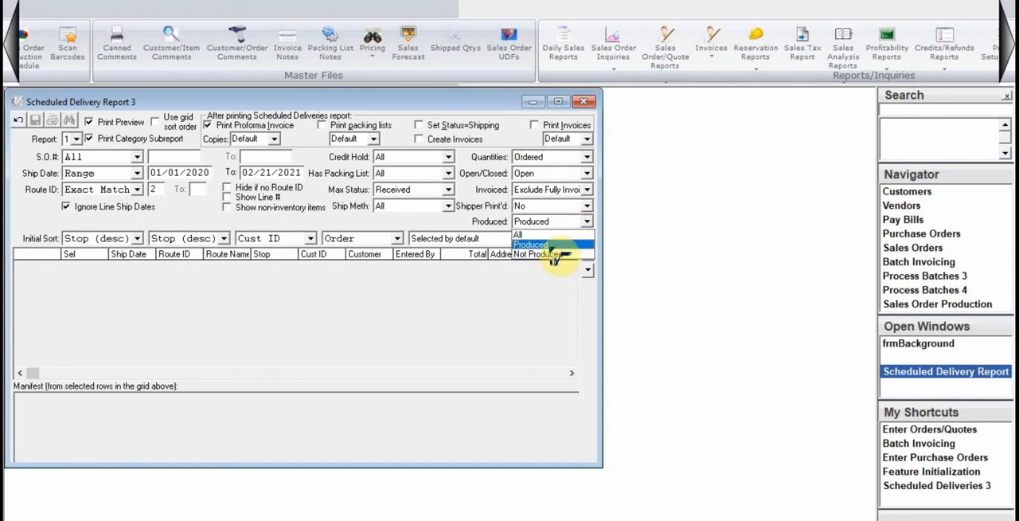
pyautogui.click(556, 248)
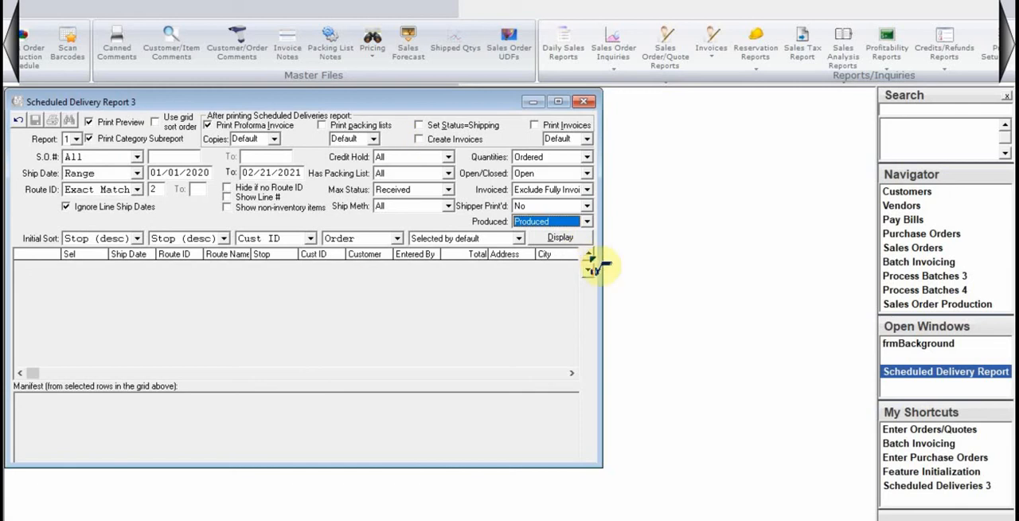
pyautogui.click(581, 239)
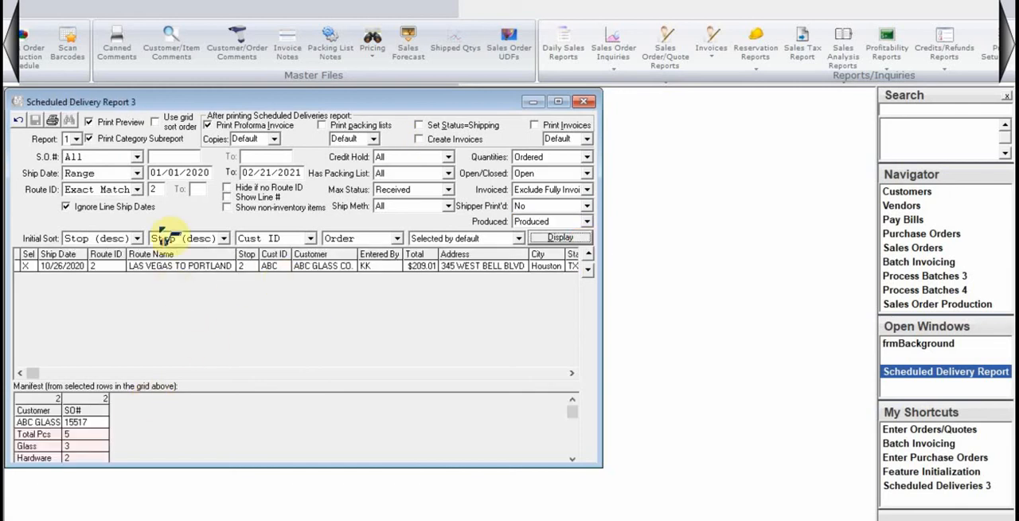
# Change the route ID filter to All and redisplay the scheduled deliveries
pyautogui.moveTo(149, 174); pyautogui.dragTo(226, 176)
pyautogui.click(210, 173)
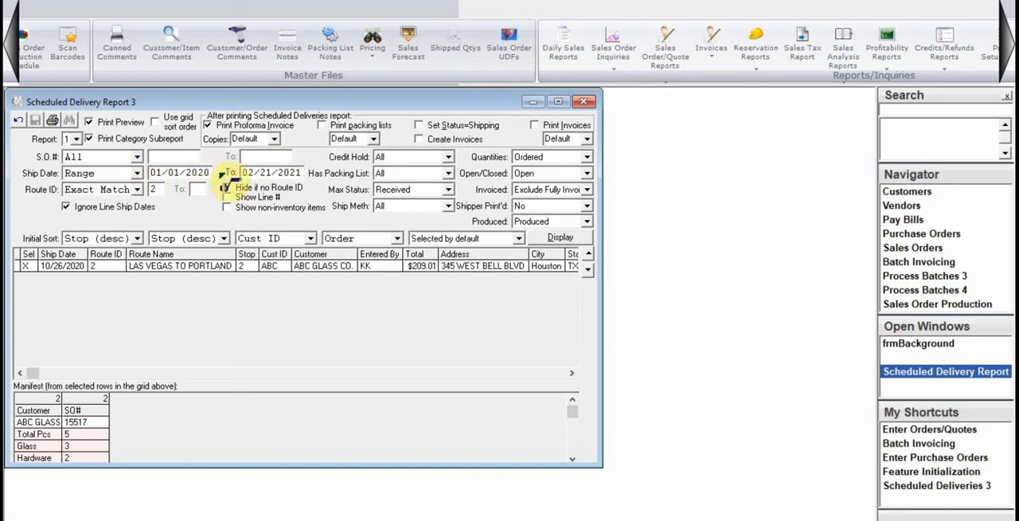
pyautogui.click(137, 190)
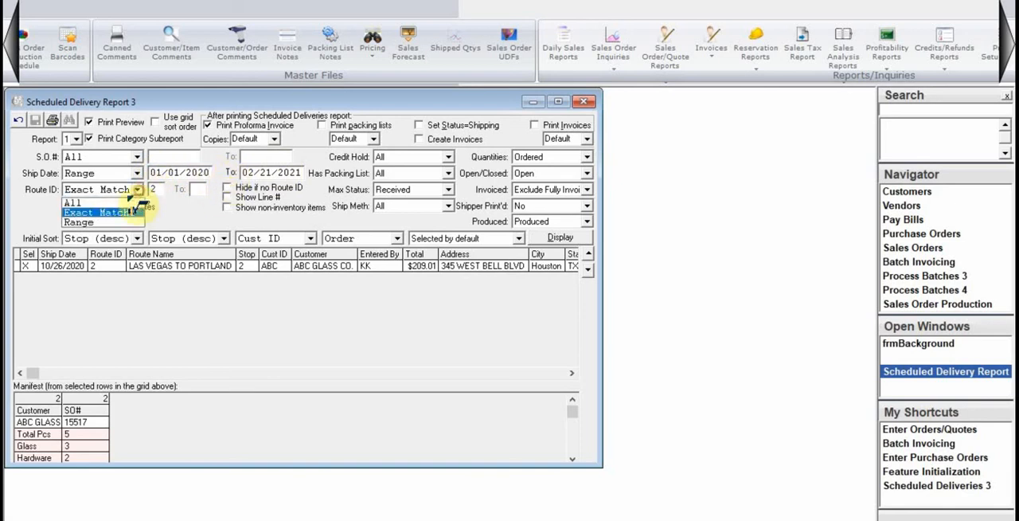
pyautogui.click(141, 200)
pyautogui.click(560, 238)
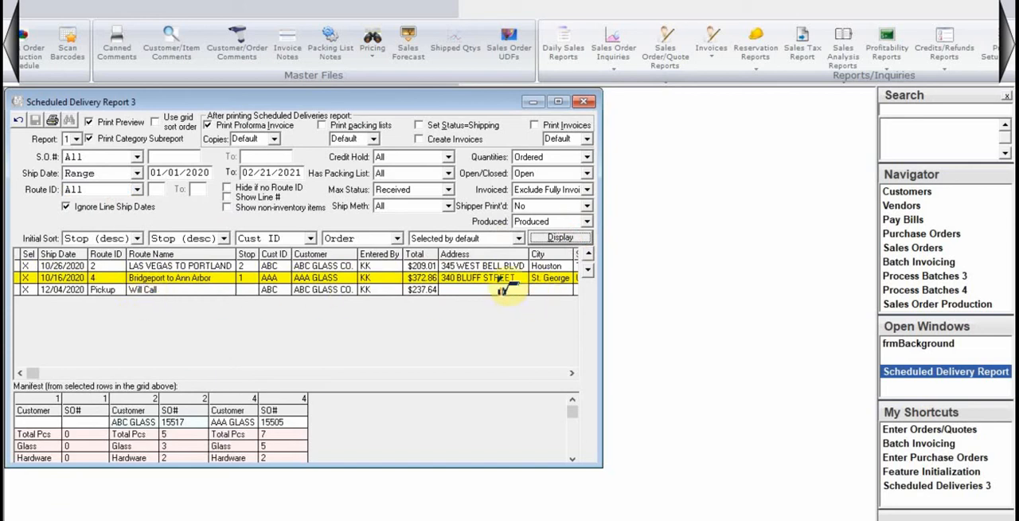
# Open the sales order details for the AAA Glass delivery on the Bridgeport to Ann Arbor route
pyautogui.click(35, 292)
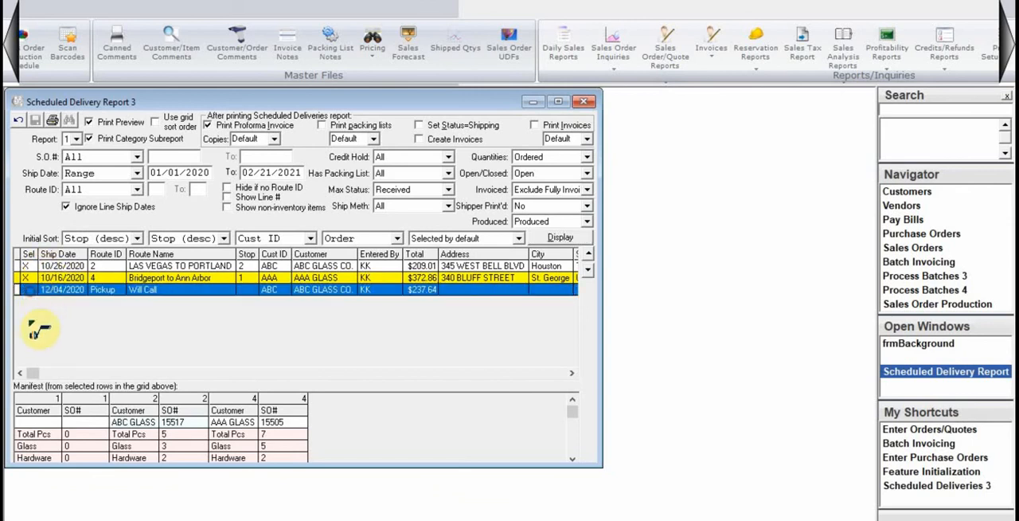
pyautogui.rightClick(117, 279)
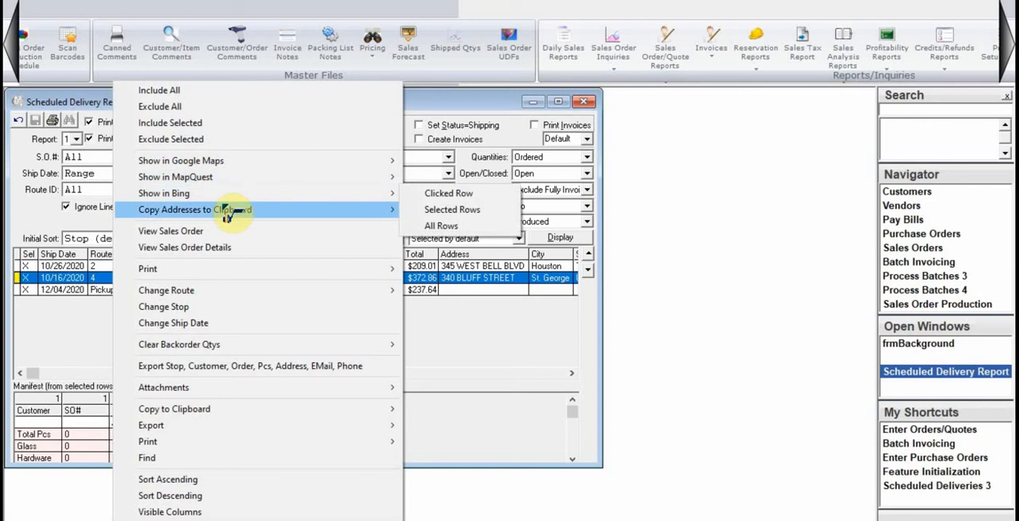
pyautogui.moveTo(231, 212)
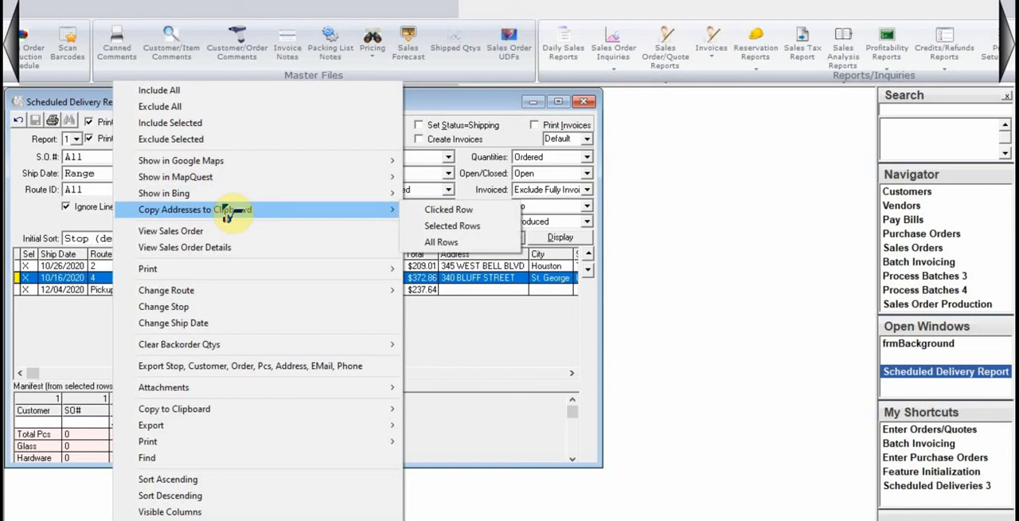
pyautogui.click(199, 248)
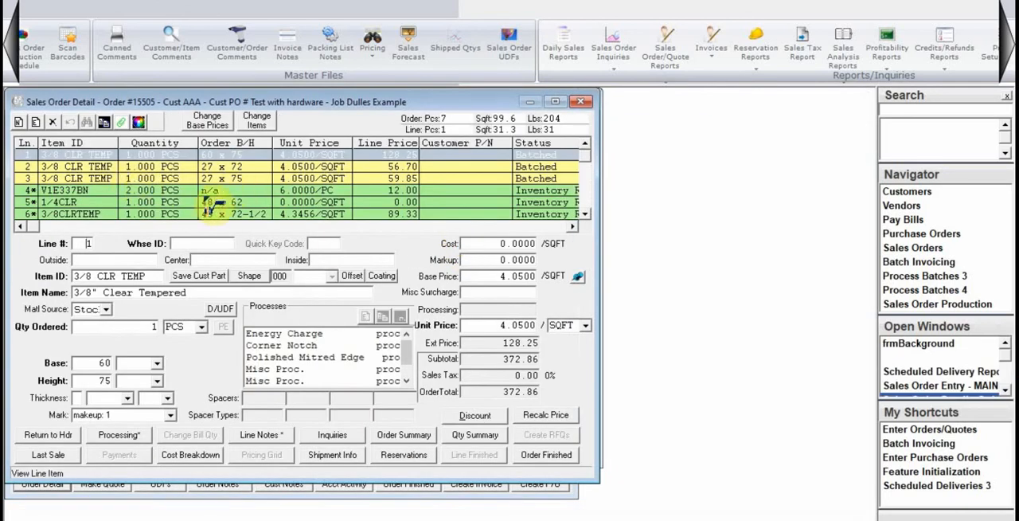
# Examine the order's line items and their statuses down to line 6, and close the order detail window
pyautogui.scroll(-1, 213, 204)
pyautogui.scroll(1, 209, 204)
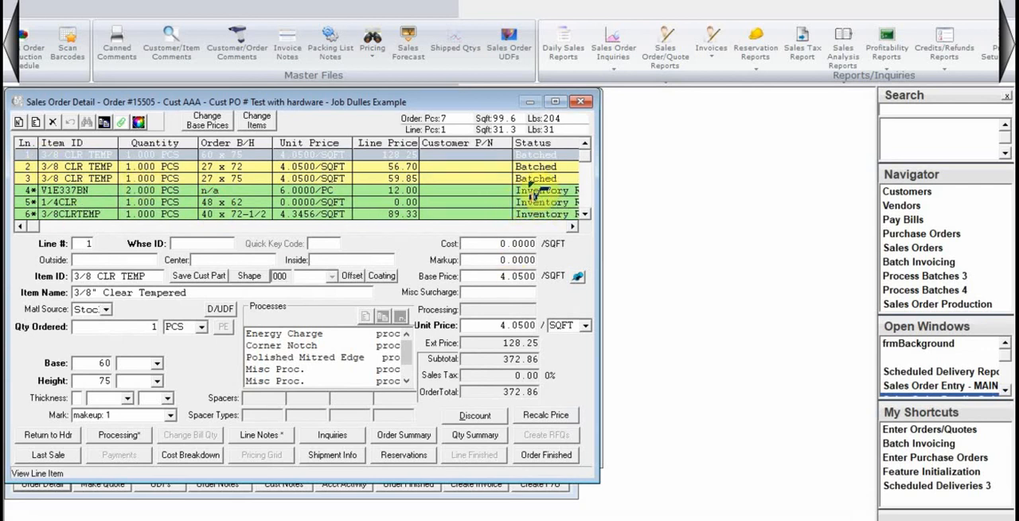
pyautogui.moveTo(547, 192); pyautogui.dragTo(551, 211)
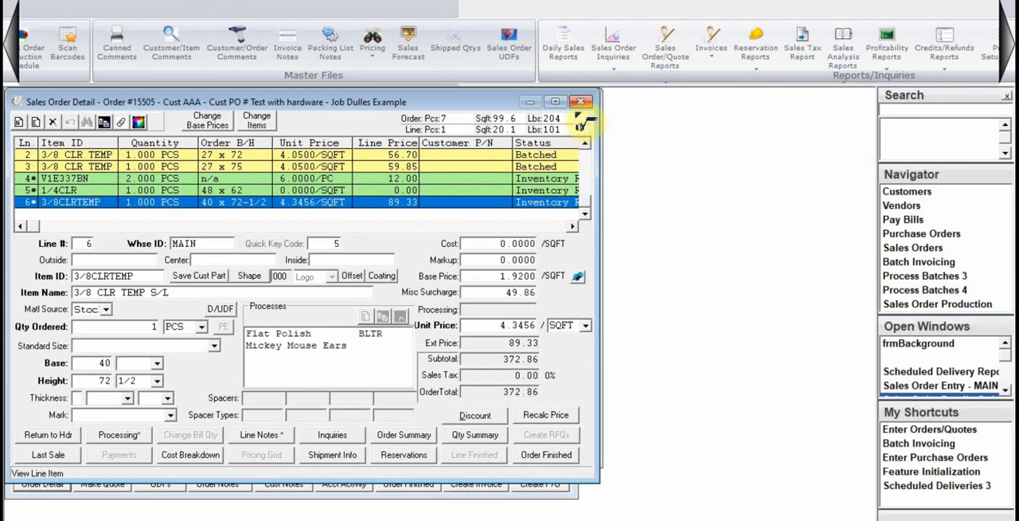
pyautogui.click(582, 102)
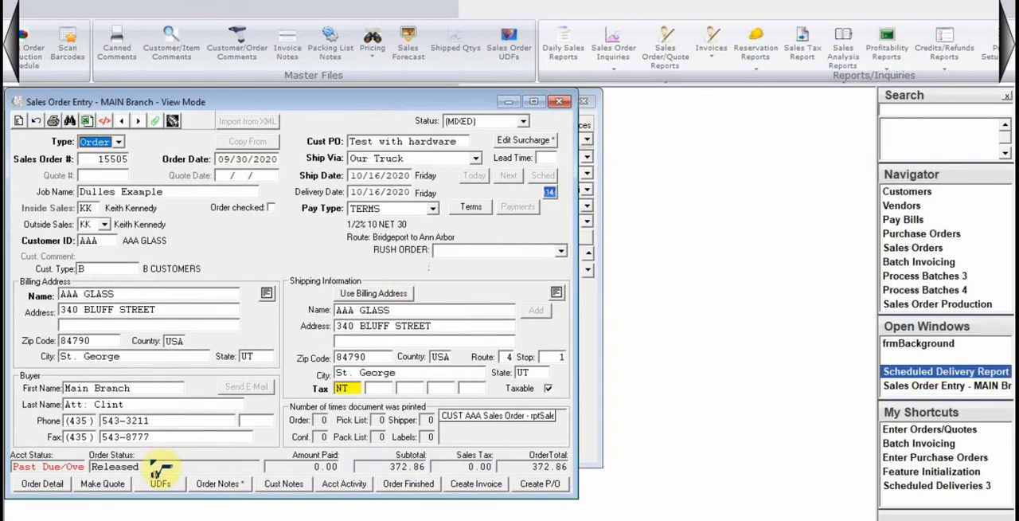
# Close the sales order and examine the actions offered for the AAA Glass delivery, including backorder clearing, attachments, clipboard copying, exporting and printing
pyautogui.click(561, 101)
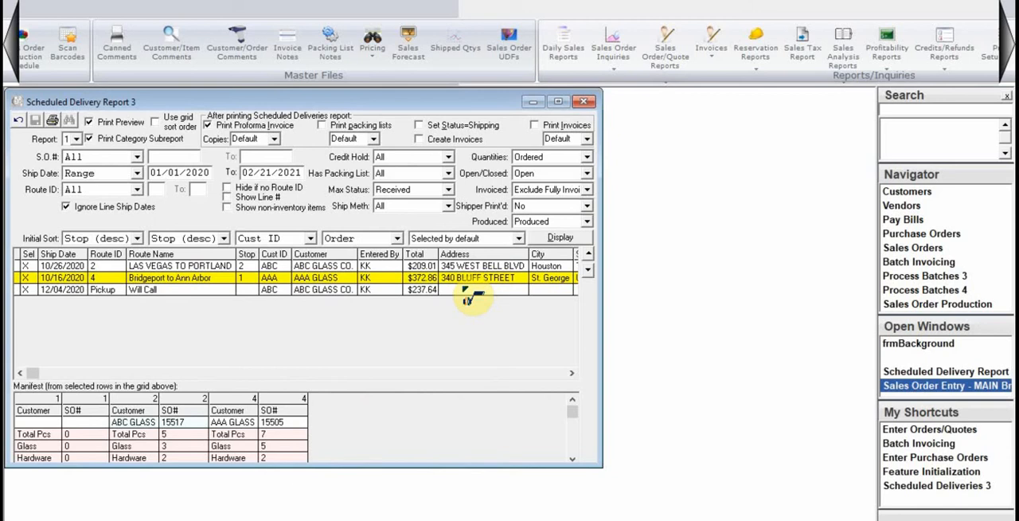
pyautogui.rightClick(356, 284)
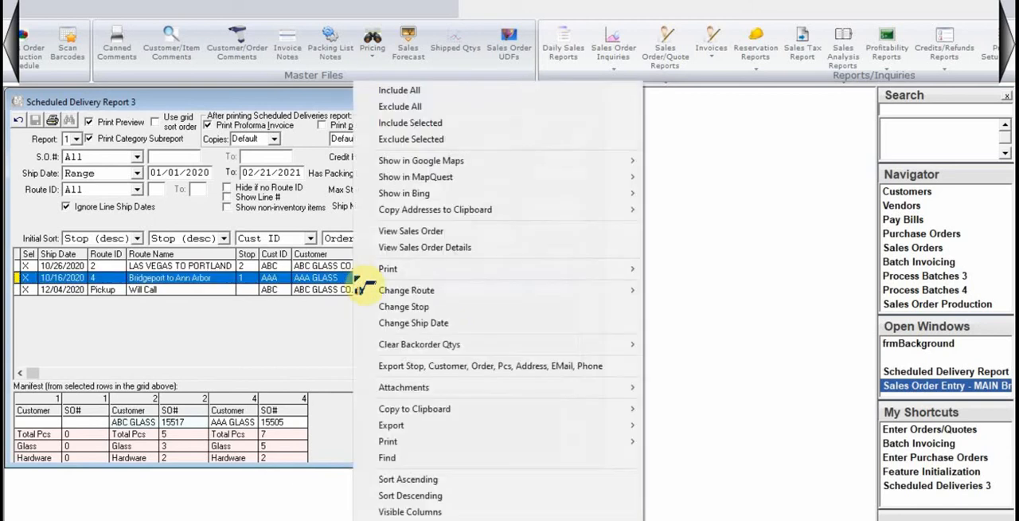
pyautogui.moveTo(448, 296)
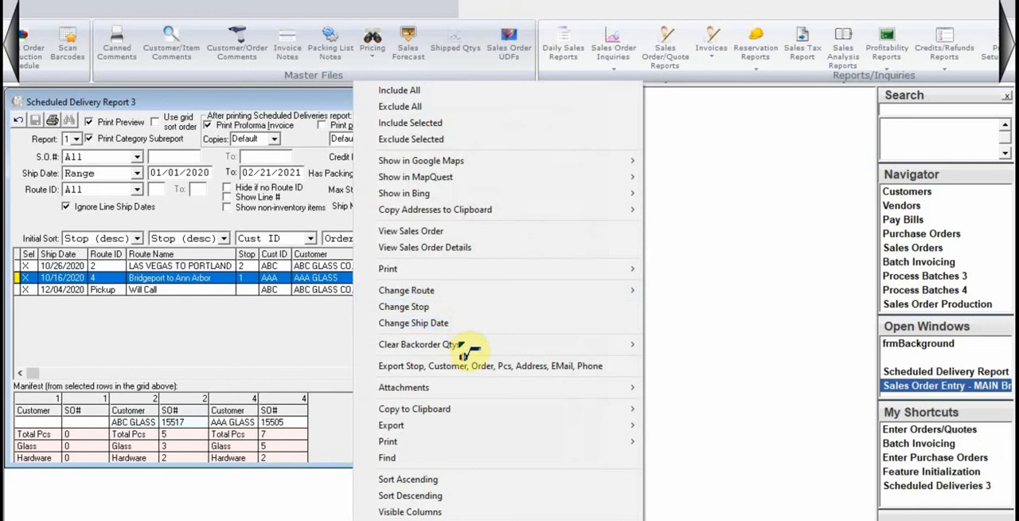
pyautogui.moveTo(464, 347)
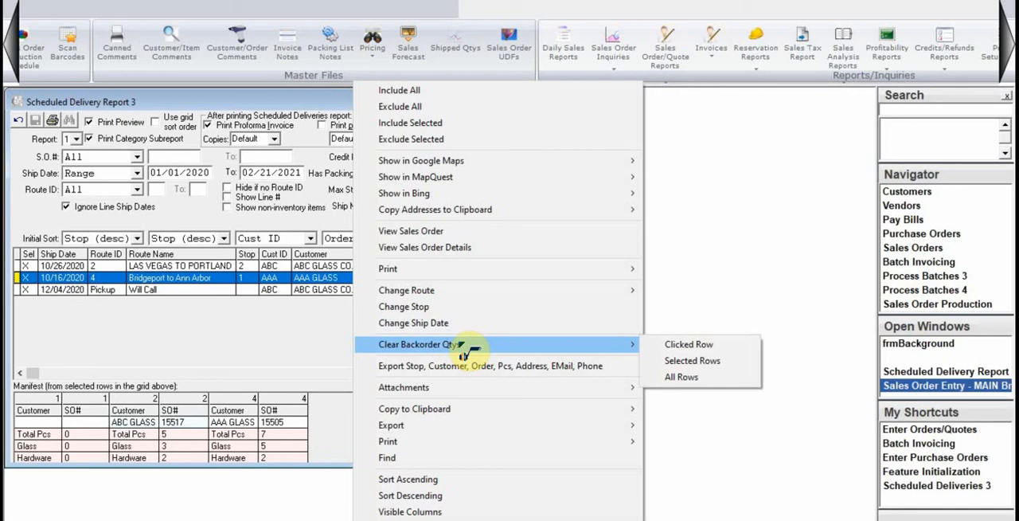
pyautogui.moveTo(484, 388)
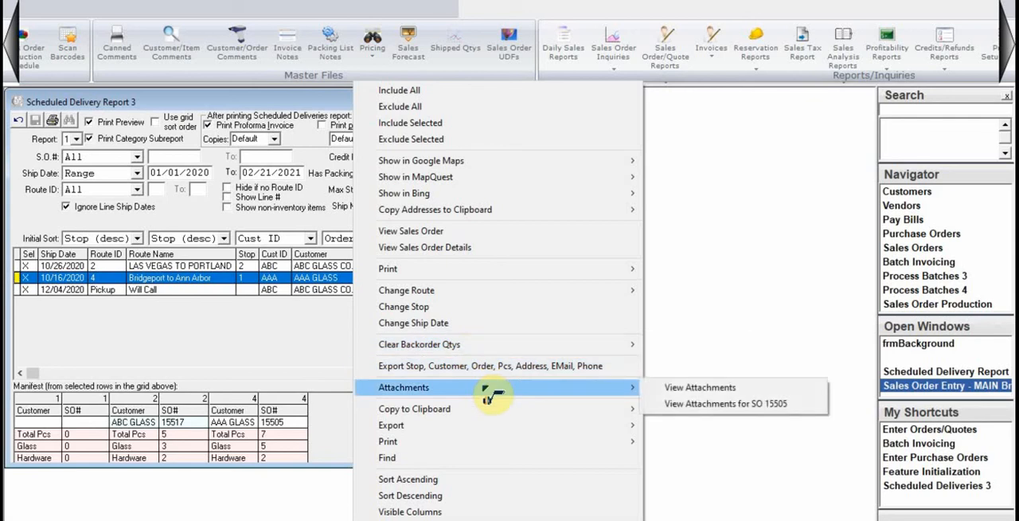
pyautogui.moveTo(488, 410)
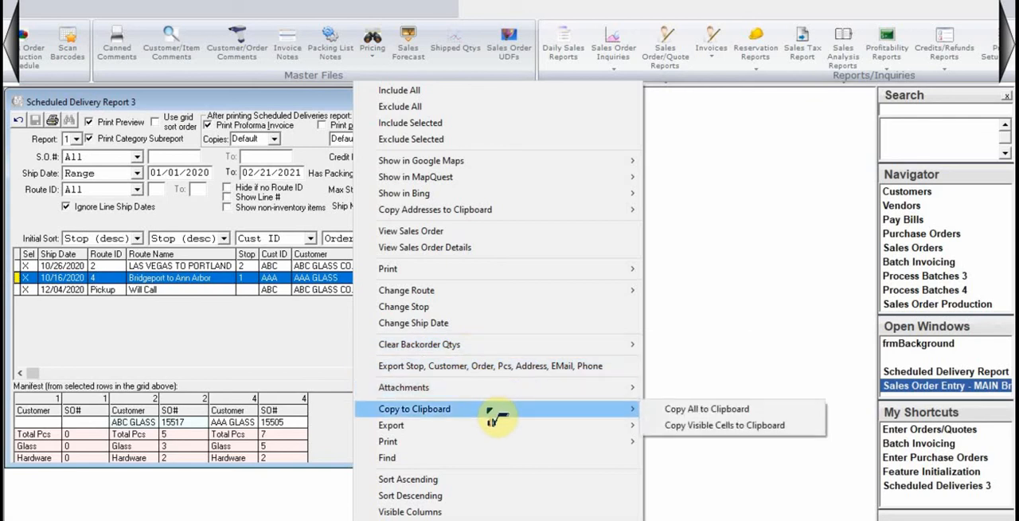
pyautogui.moveTo(497, 429)
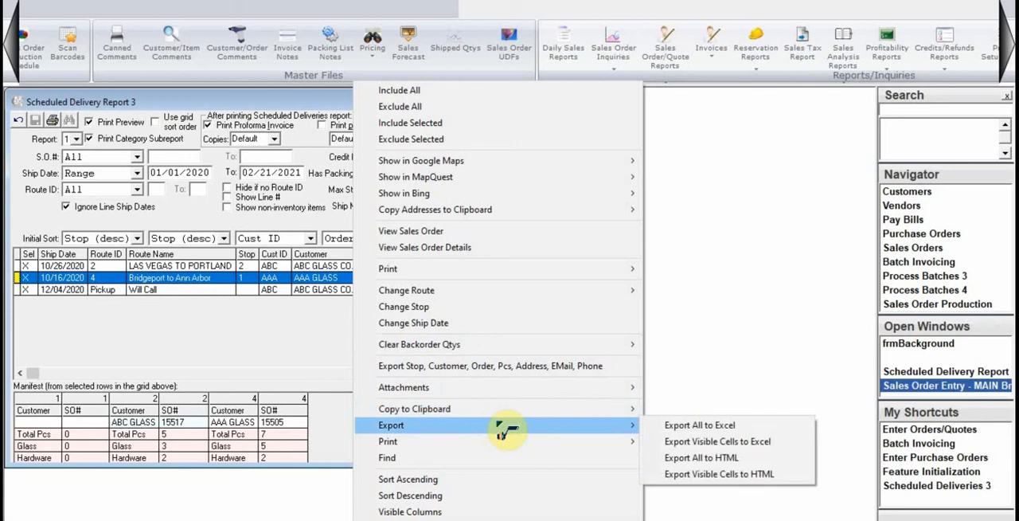
pyautogui.moveTo(500, 444)
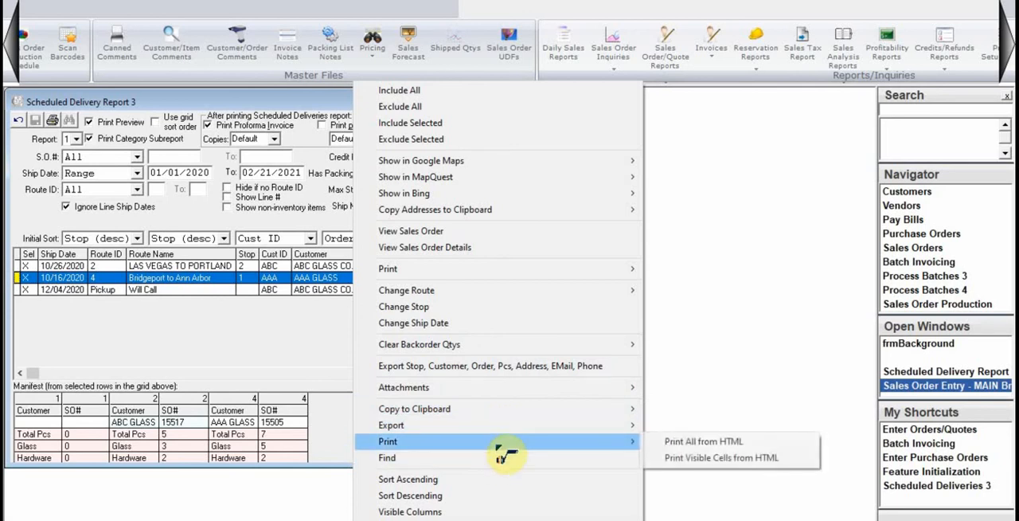
pyautogui.moveTo(555, 274)
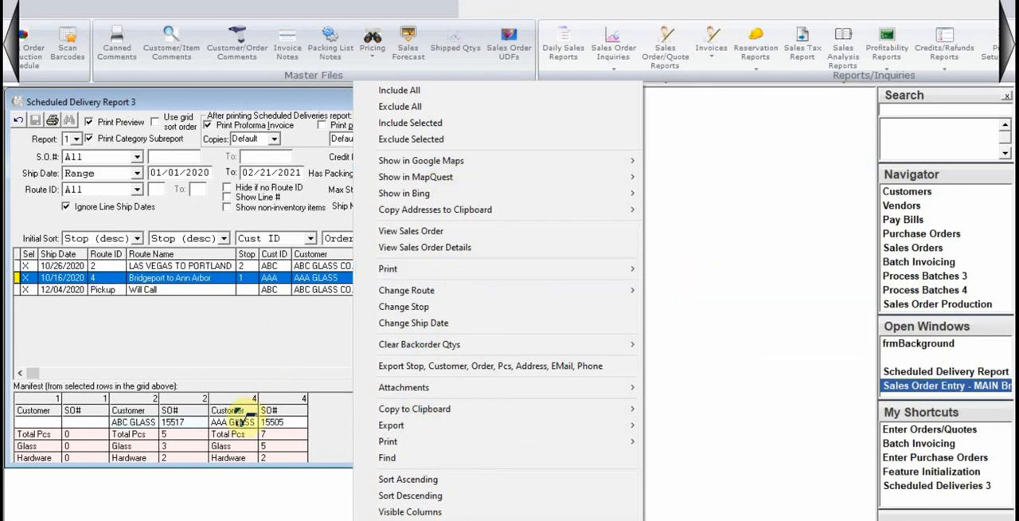
# Deselect the Will Call pickup delivery and review the manifest of the selected rows down to the weight and price lines
pyautogui.click(208, 323)
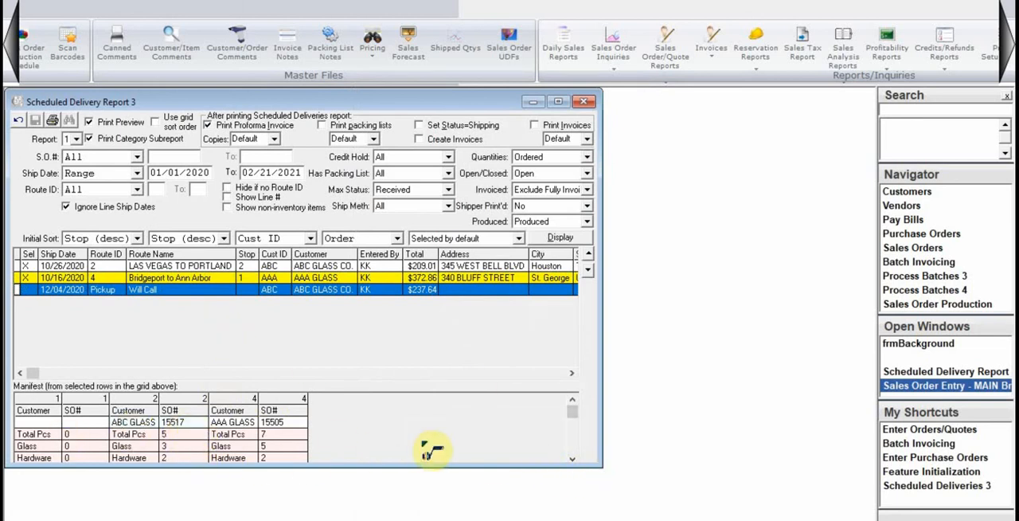
pyautogui.click(572, 458)
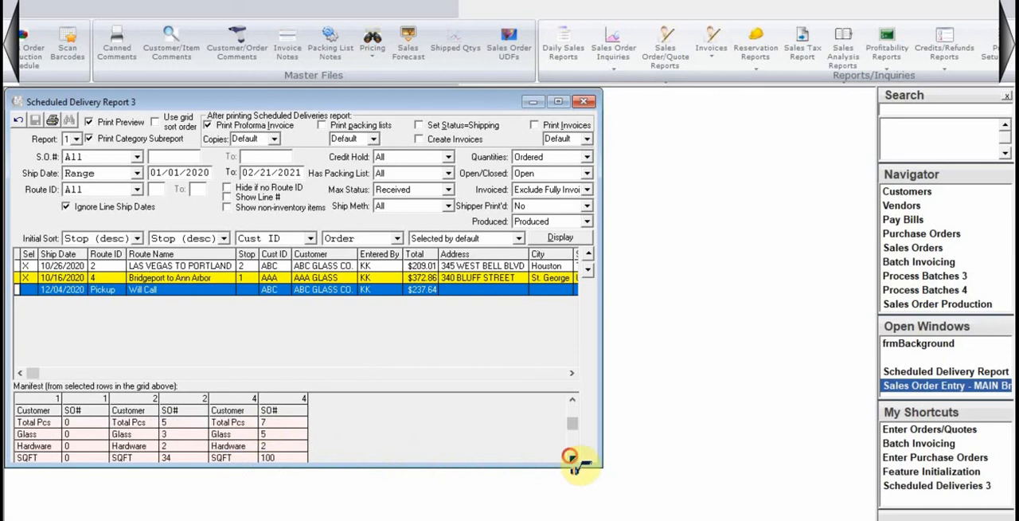
pyautogui.click(571, 458)
pyautogui.click(572, 459)
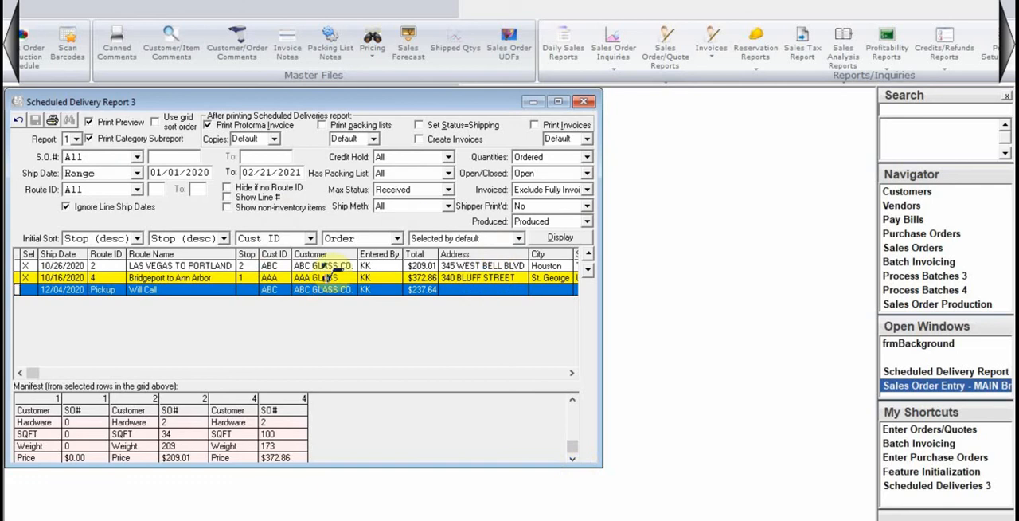
# Set the after-printing options: turn off Print Proforma Invoice and turn on Create Invoices and Print Invoices
pyautogui.moveTo(335, 102); pyautogui.dragTo(454, 105)
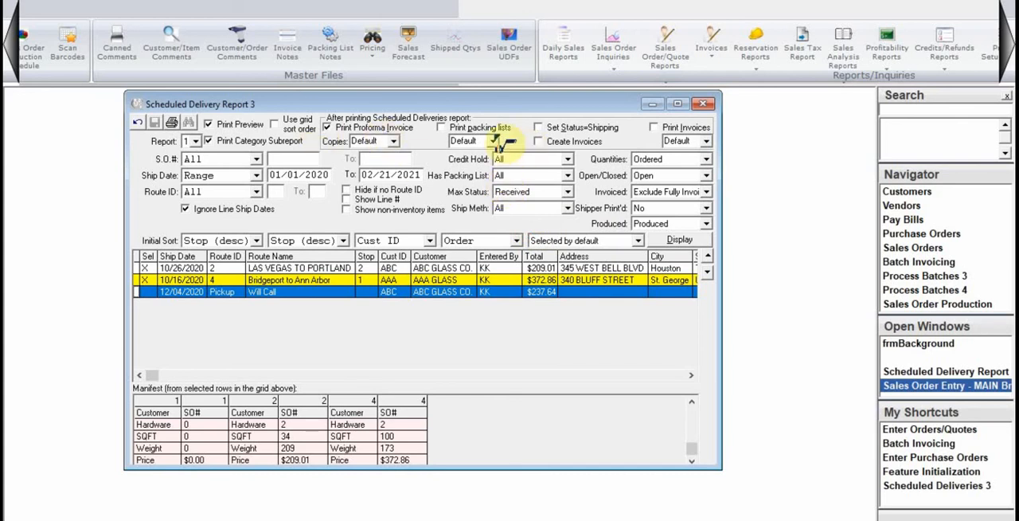
pyautogui.click(378, 128)
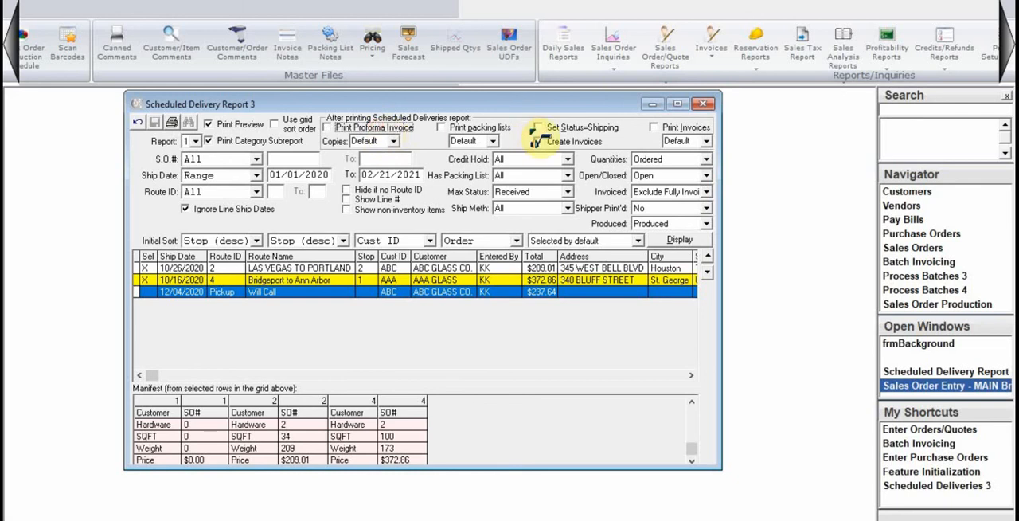
pyautogui.click(588, 141)
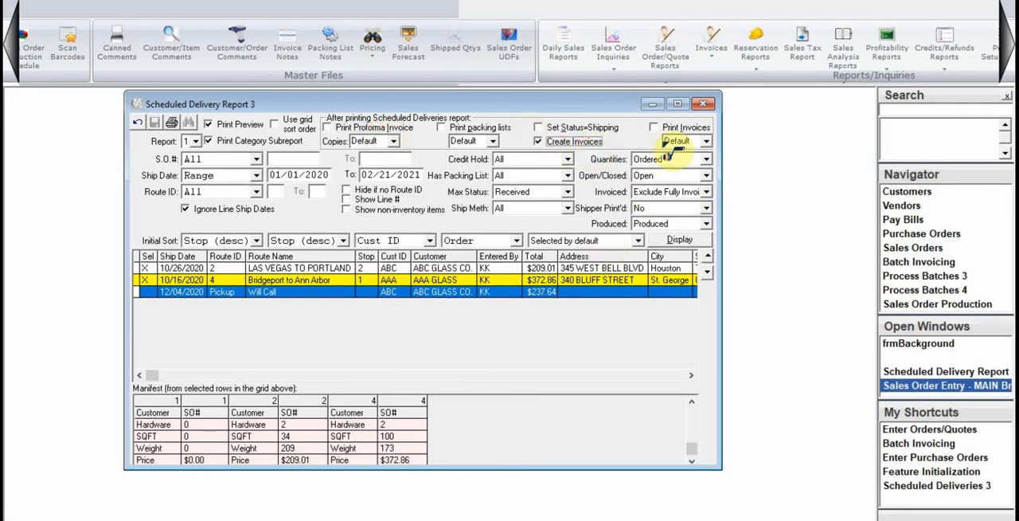
pyautogui.click(673, 128)
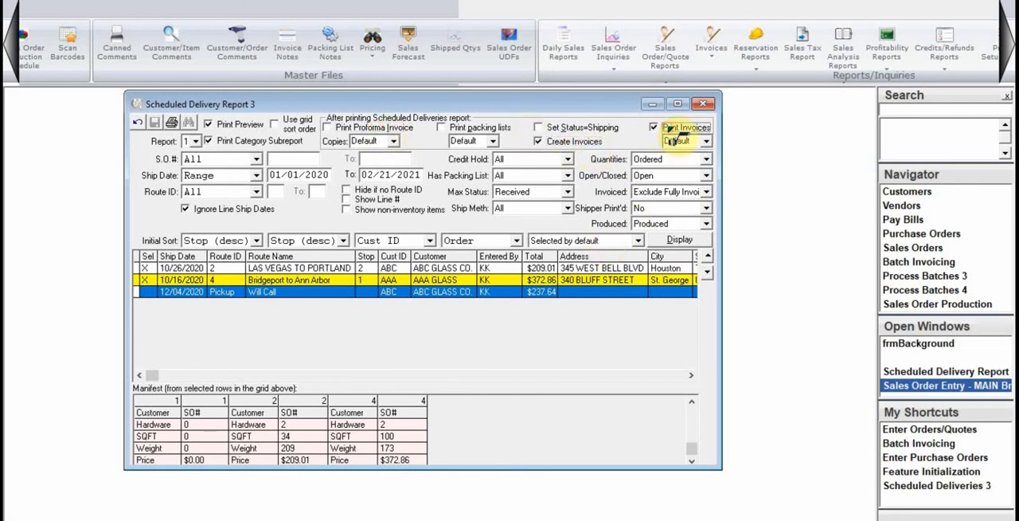